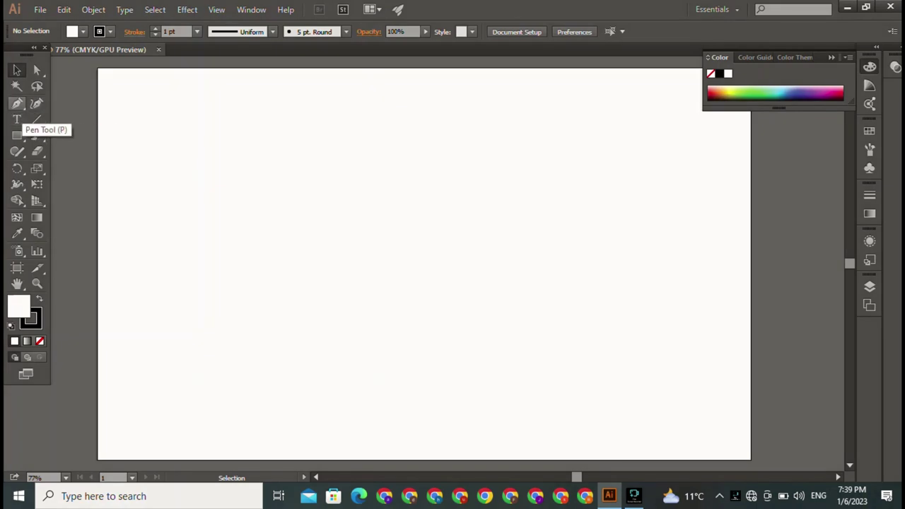
Step: Draw a tall, thin rectangle on the artboard's left, fill it solid black, then deselect it
{"action": "left_click", "coordinate": [17, 136]}
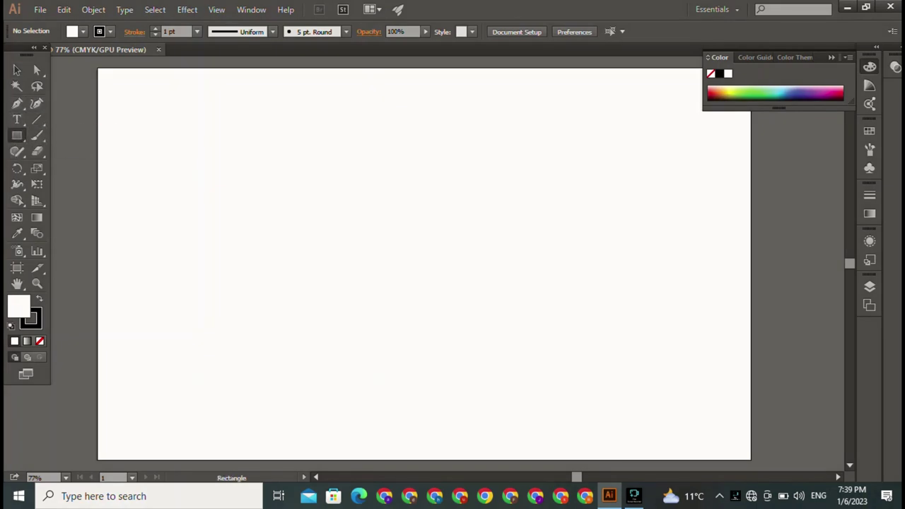
{"action": "left_click_drag", "start_coordinate": [244, 115], "coordinate": [263, 313]}
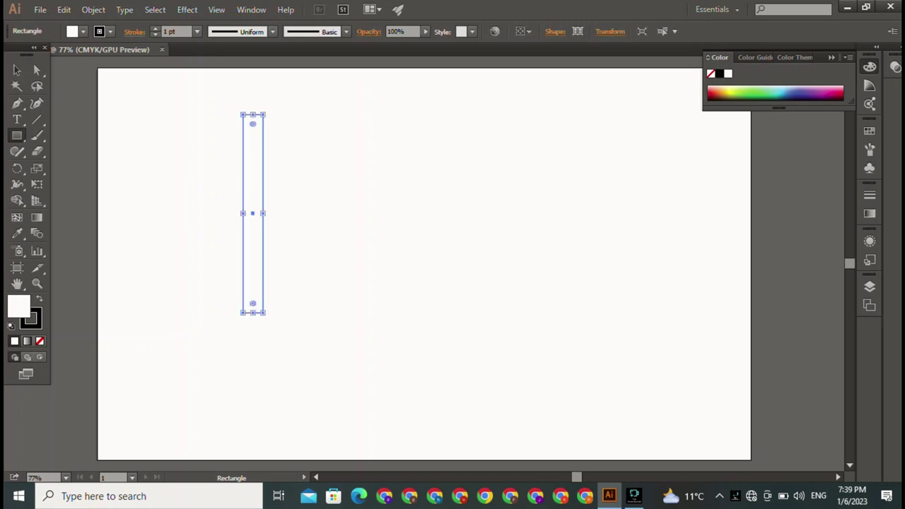
{"action": "left_click", "coordinate": [83, 31]}
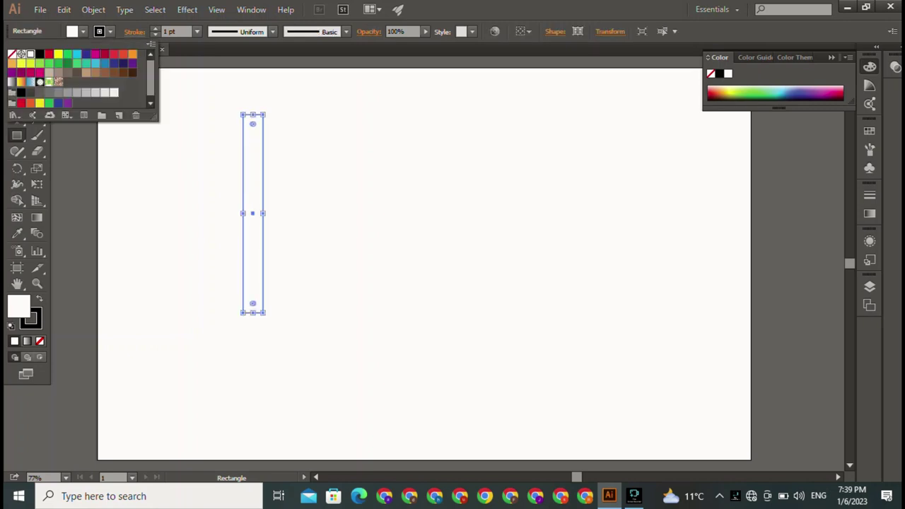
{"action": "left_click", "coordinate": [39, 53]}
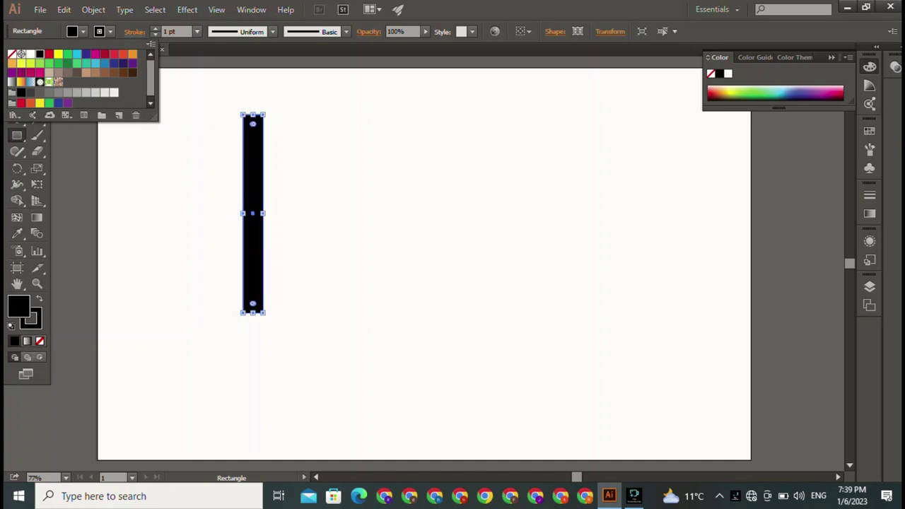
{"action": "key", "text": "Escape"}
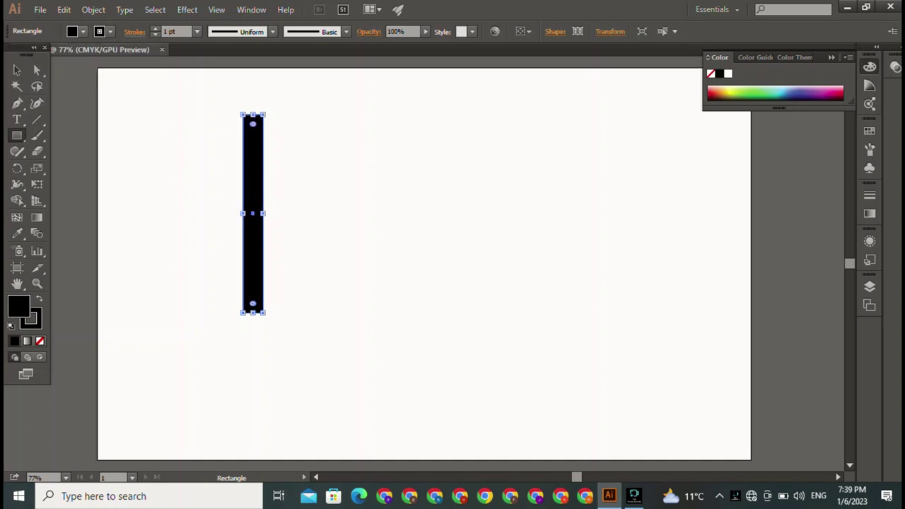
{"action": "key", "text": "v"}
{"action": "key", "text": "ctrl+shift+a"}
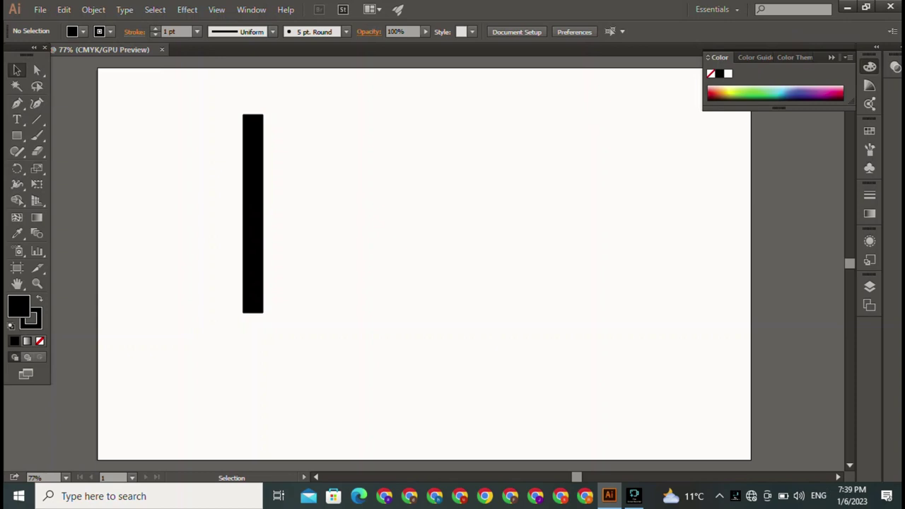
{"action": "scroll", "coordinate": [425, 262], "scroll_direction": "up", "scroll_amount": 1}
{"action": "scroll", "coordinate": [424, 262], "scroll_direction": "up", "scroll_amount": 1}
{"action": "scroll", "coordinate": [424, 261], "scroll_direction": "down", "scroll_amount": 2}
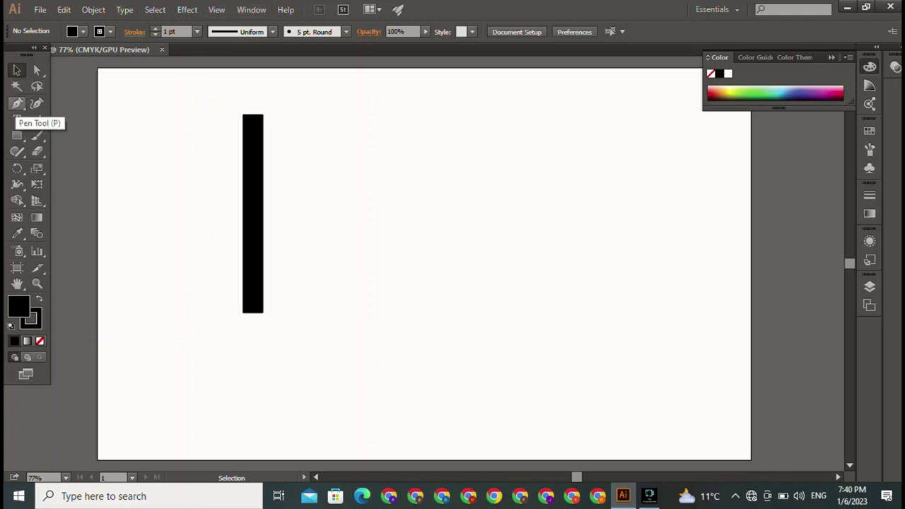
{"action": "left_click", "coordinate": [252, 212]}
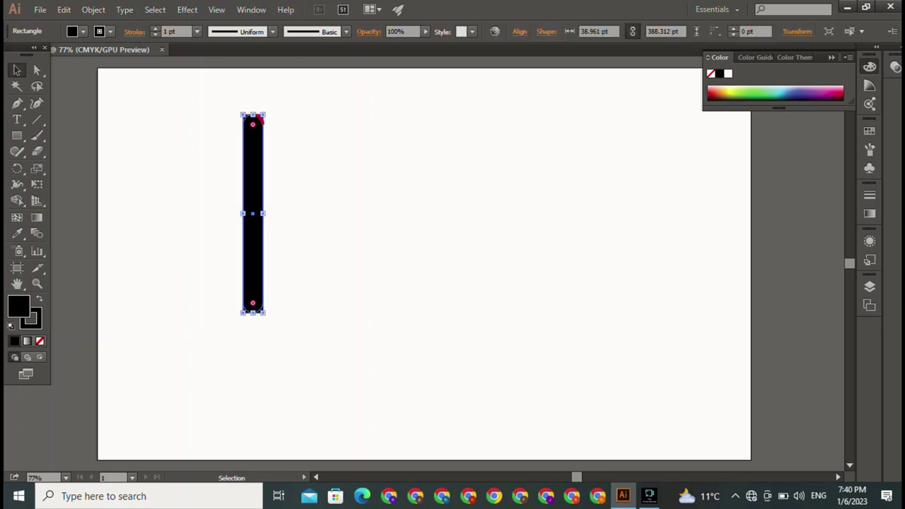
{"action": "left_click_drag", "start_coordinate": [253, 124], "coordinate": [255, 136]}
{"action": "key", "text": "ctrl+shift+a"}
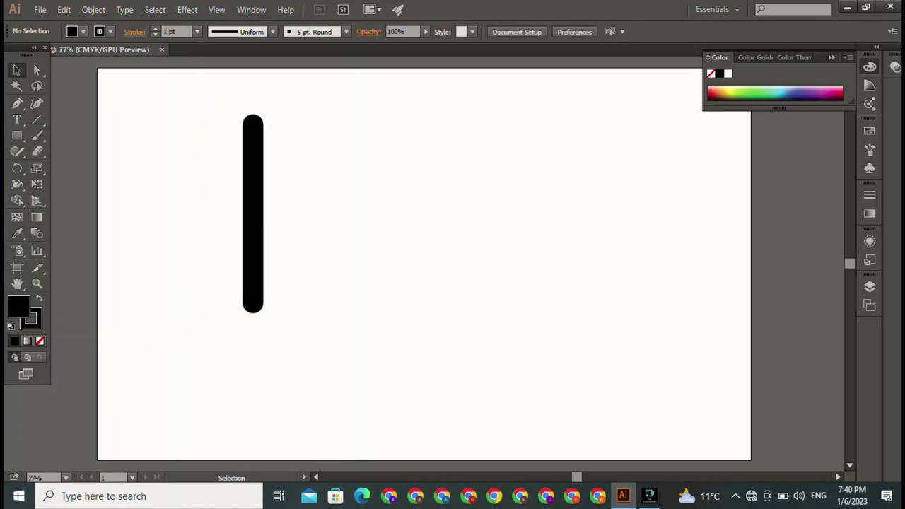
{"action": "key", "text": "ctrl+z"}
{"action": "key", "text": "ctrl+z"}
{"action": "key", "text": "ctrl+shift+a"}
{"action": "key", "text": "ctrl+a"}
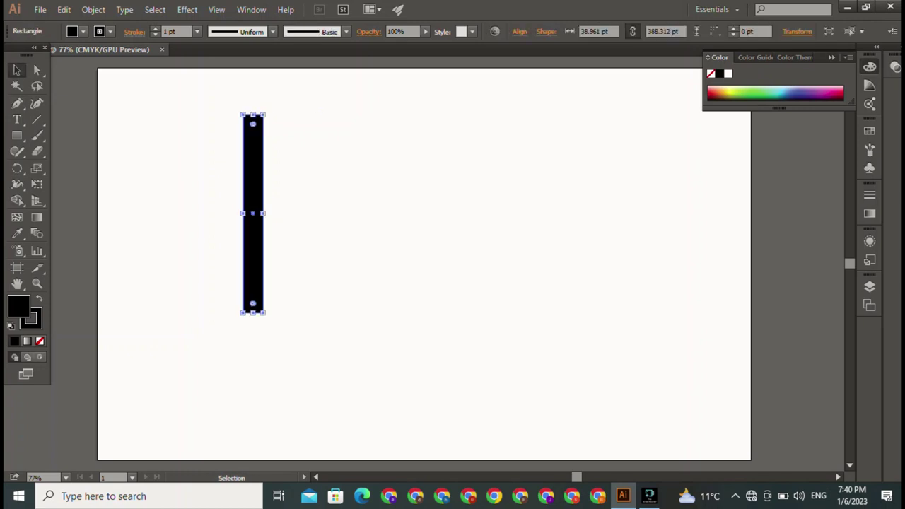
{"action": "key", "text": "ctrl+shift+a"}
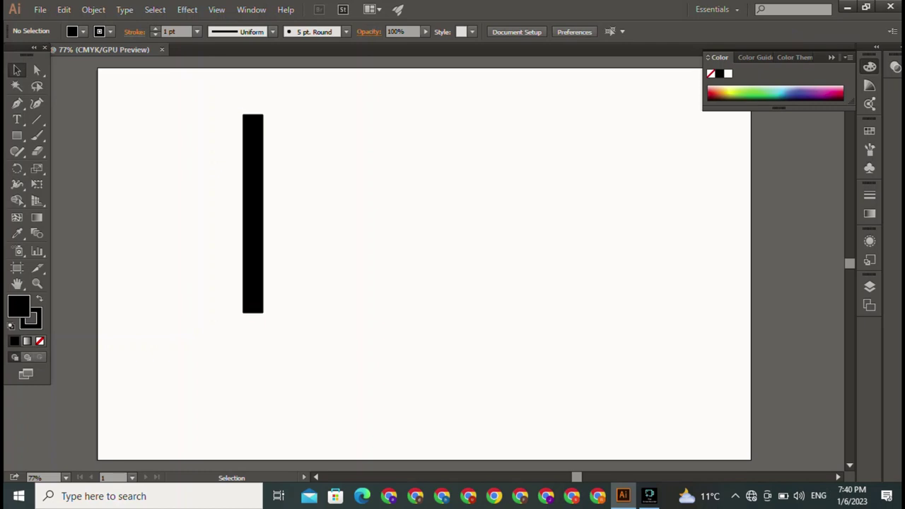
{"action": "key", "text": "t"}
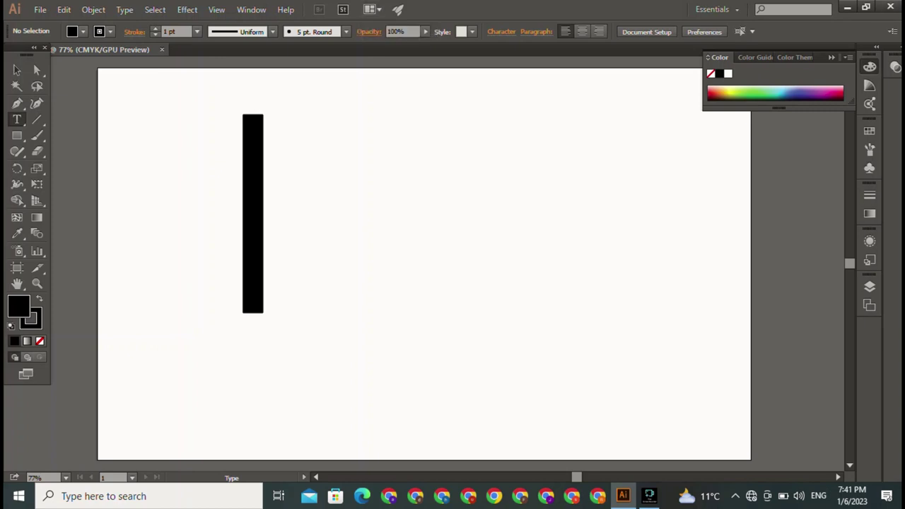
Step: Add a large D right of the bar, set in Home Christmas Regular via a 'home' font search
{"action": "left_click", "coordinate": [529, 168]}
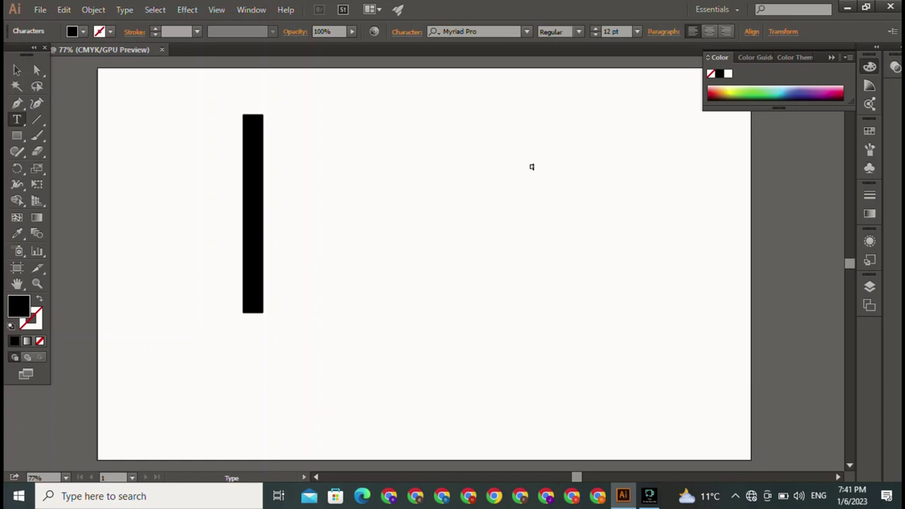
{"action": "left_click", "coordinate": [531, 166]}
{"action": "key", "text": "Escape"}
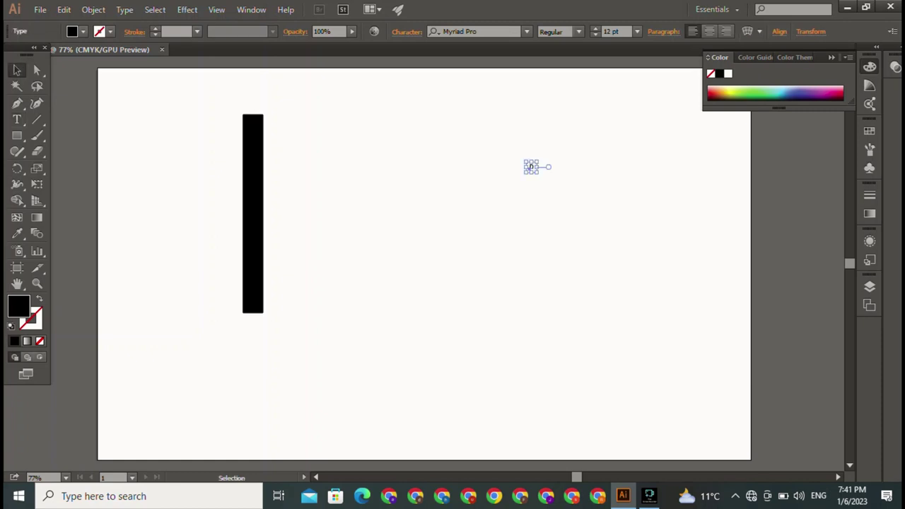
{"action": "key", "text": "Delete"}
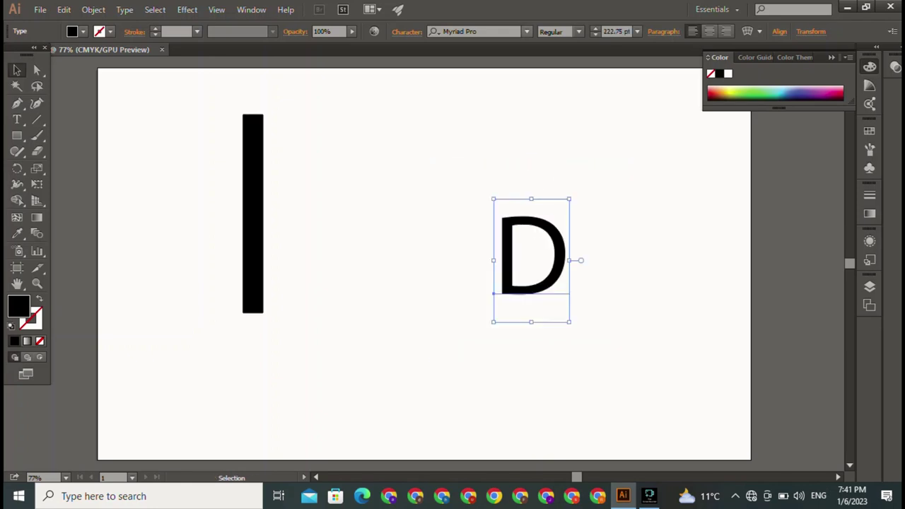
{"action": "key", "text": "BackSpace"}
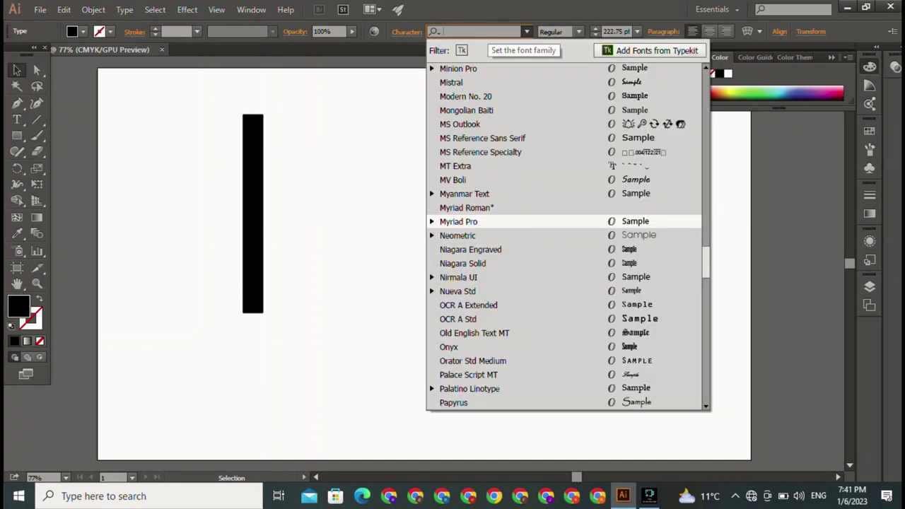
{"action": "type", "text": "ho"}
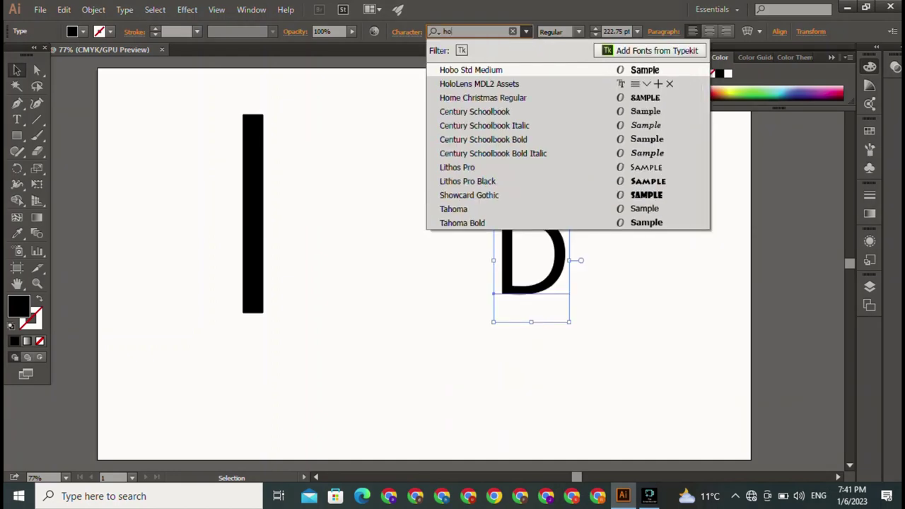
{"action": "type", "text": "me"}
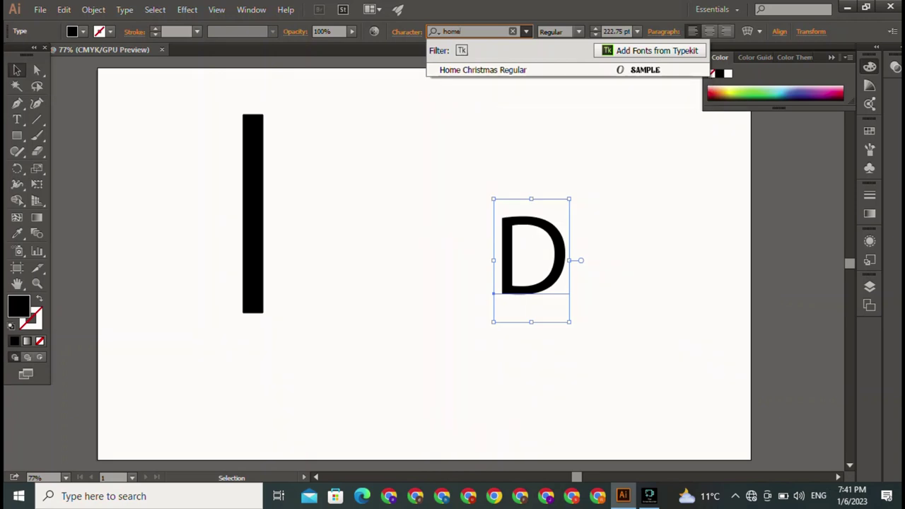
{"action": "key", "text": "Return"}
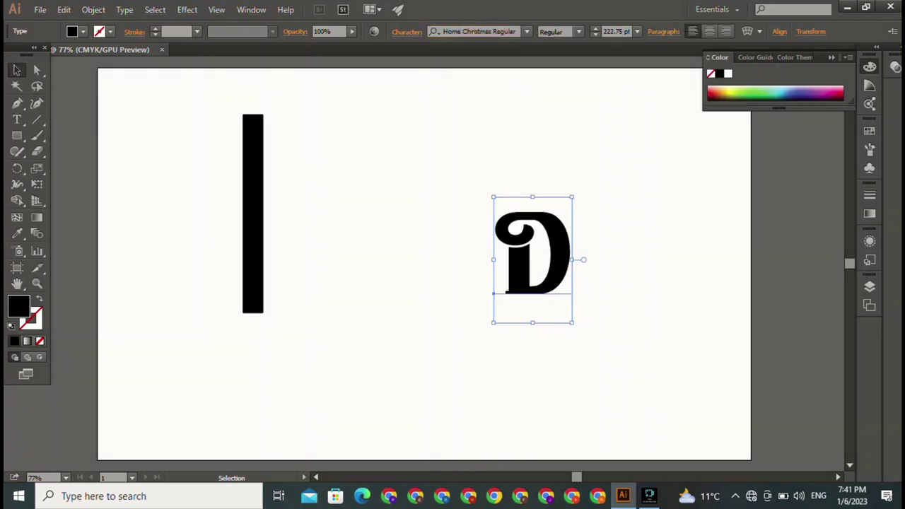
{"action": "key", "text": "ctrl+shift+a"}
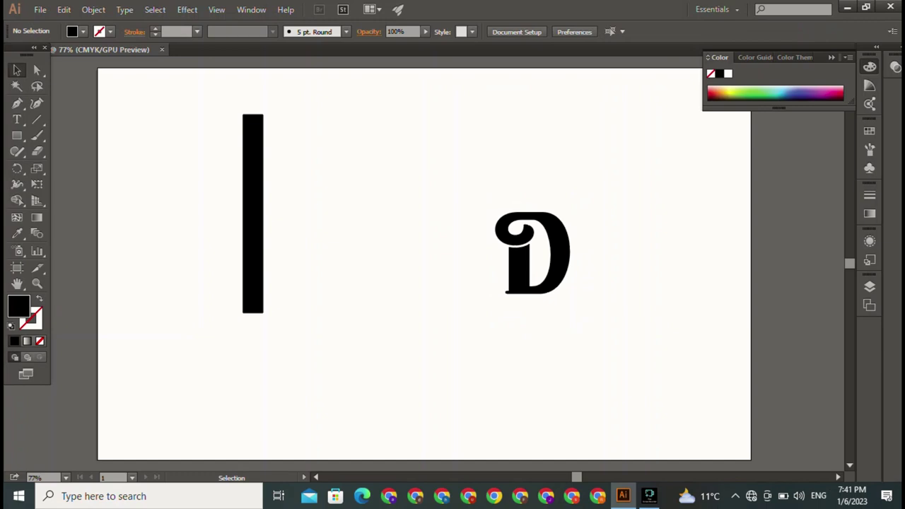
Step: Rotate the black bar 90° to horizontal and rest the D on its left end
{"action": "left_click_drag", "start_coordinate": [493, 292], "coordinate": [299, 241]}
{"action": "left_click", "coordinate": [253, 212]}
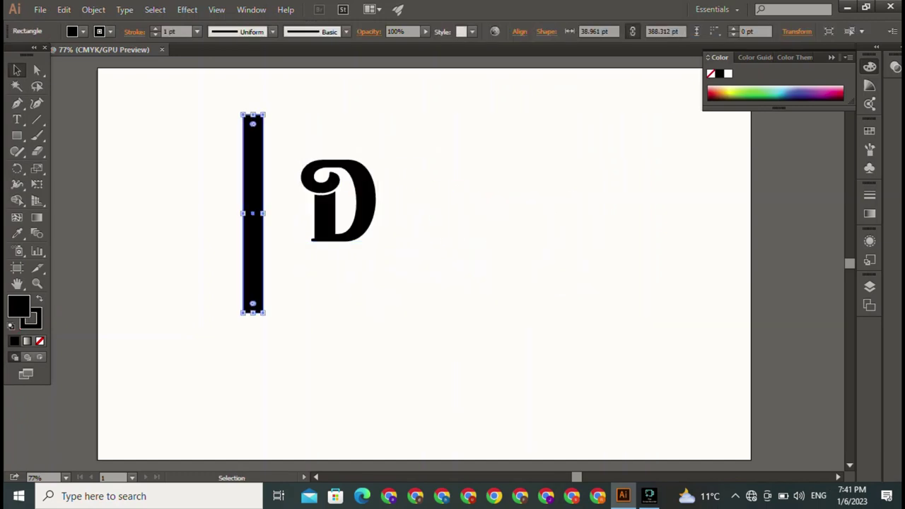
{"action": "left_click_drag", "start_coordinate": [263, 114], "coordinate": [421, 215]}
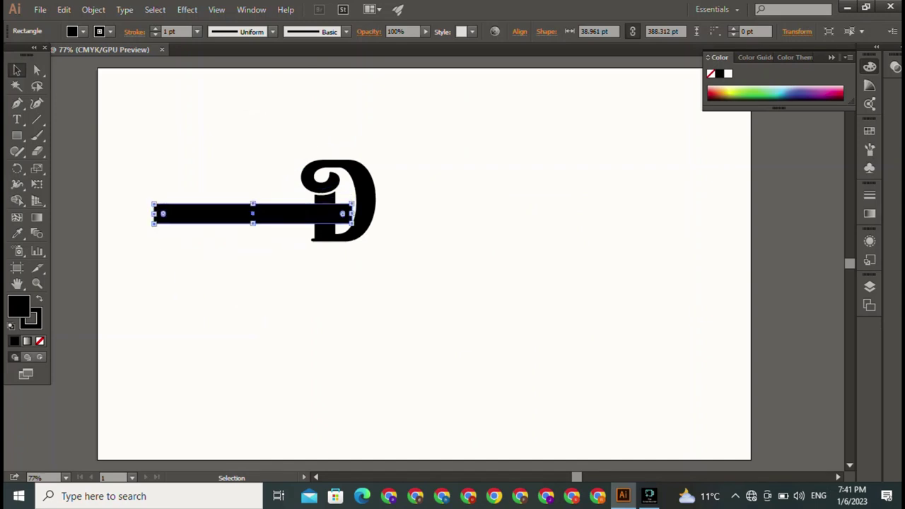
{"action": "left_click_drag", "start_coordinate": [252, 214], "coordinate": [391, 278]}
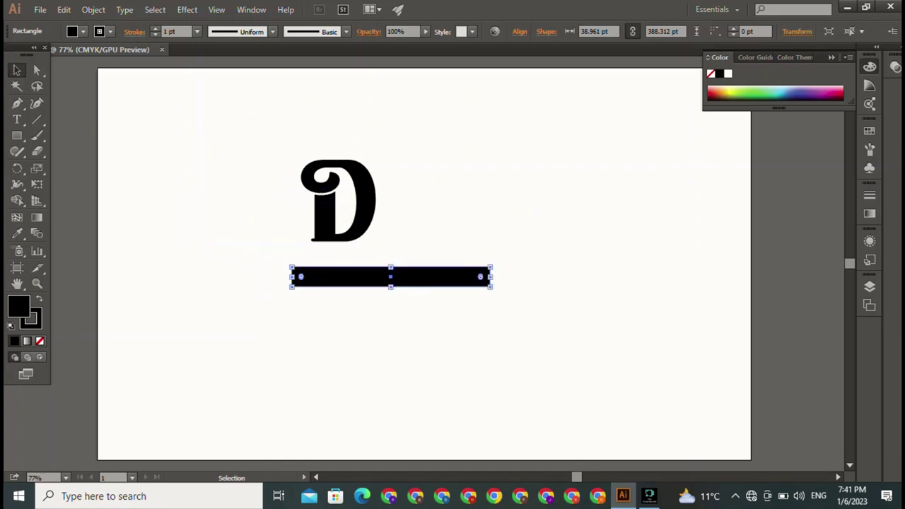
{"action": "left_click_drag", "start_coordinate": [300, 241], "coordinate": [283, 264]}
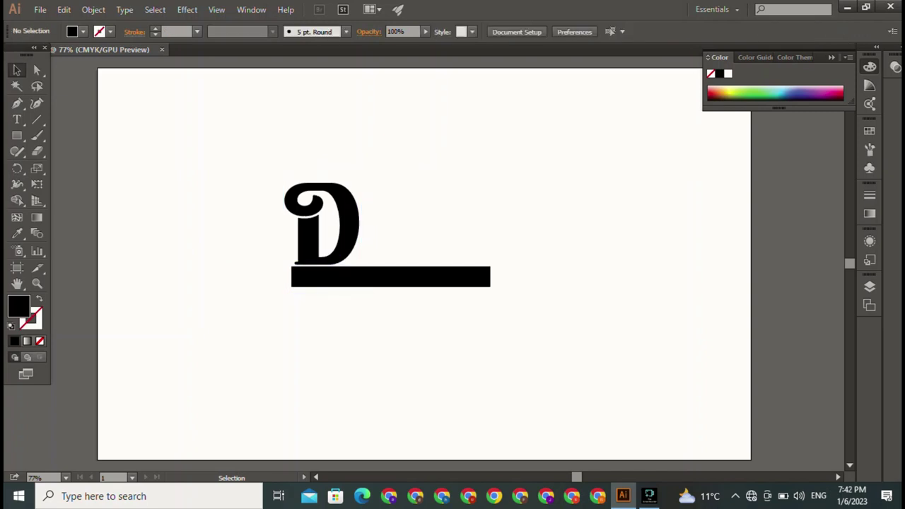
Step: Make the horizontal bar thinner by dragging its edge, then deselect
{"action": "left_click", "coordinate": [391, 277]}
{"action": "left_click_drag", "start_coordinate": [391, 287], "coordinate": [391, 281]}
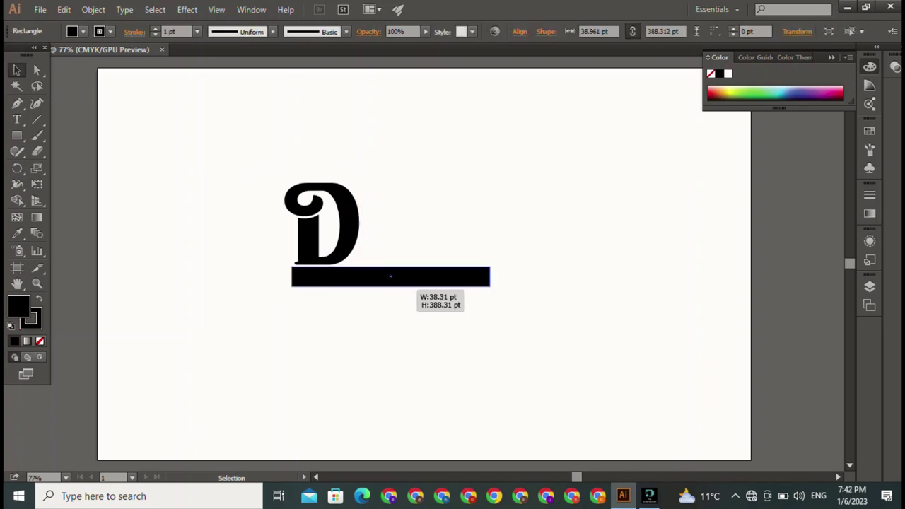
{"action": "key", "text": "ctrl+shift+a"}
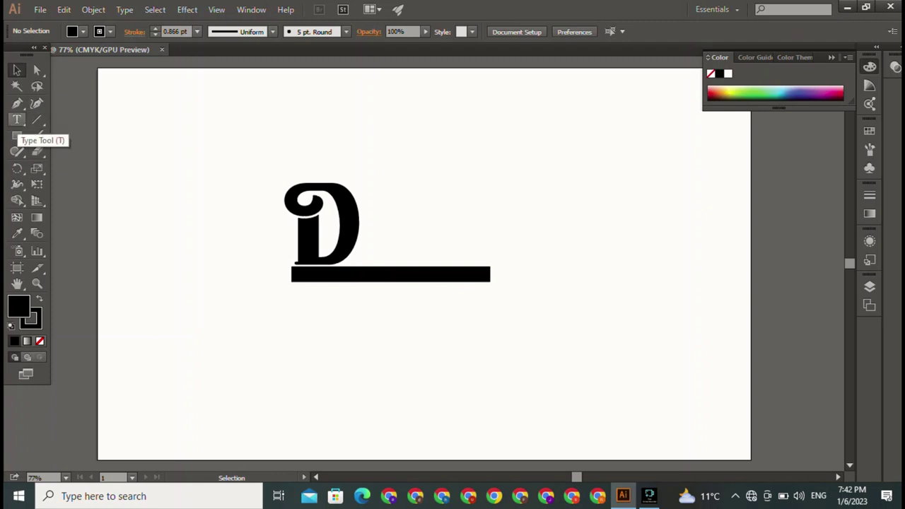
Step: Add a letter P, scale it to logo size, and stand it on the bar beside the D
{"action": "left_click", "coordinate": [17, 120]}
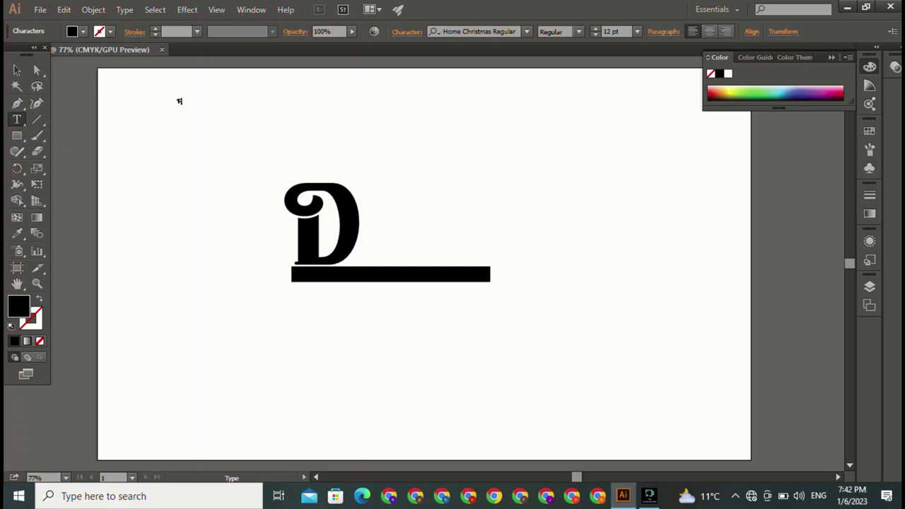
{"action": "left_click", "coordinate": [179, 101]}
{"action": "key", "text": "Escape"}
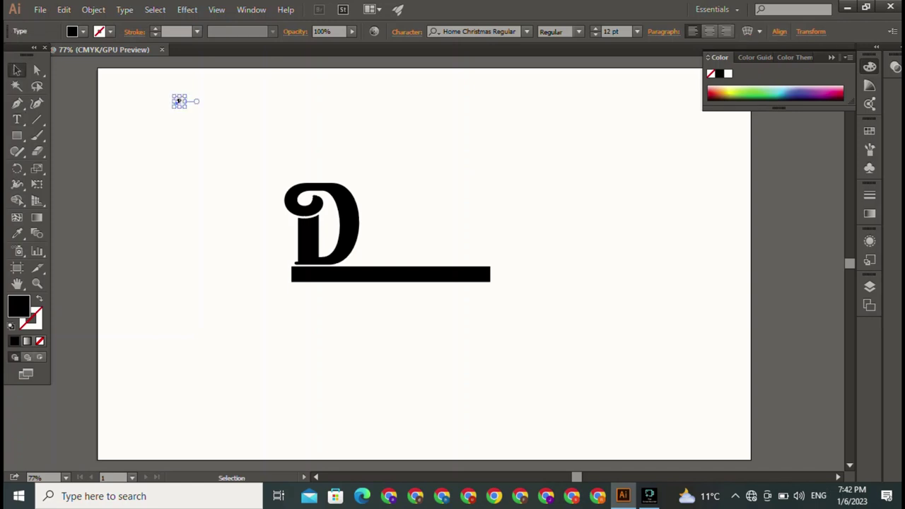
{"action": "left_click_drag", "start_coordinate": [179, 106], "coordinate": [207, 198]}
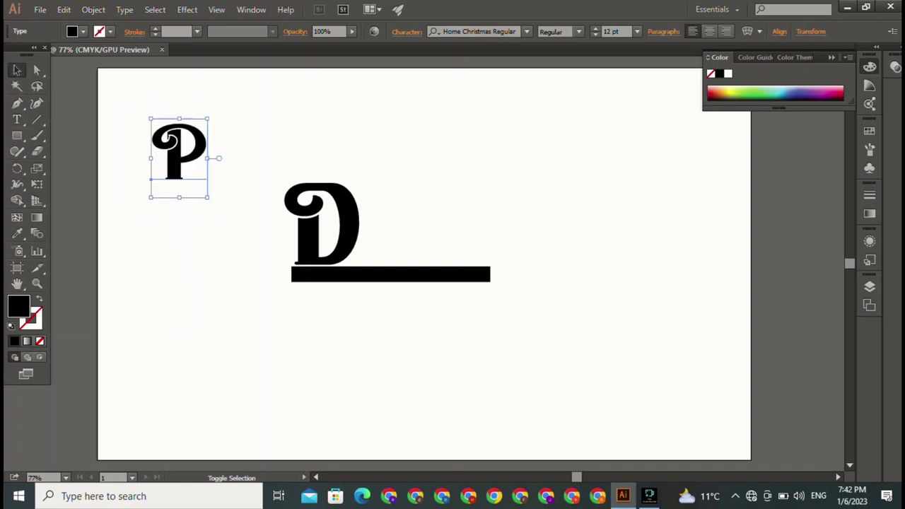
{"action": "left_click_drag", "start_coordinate": [179, 152], "coordinate": [391, 238]}
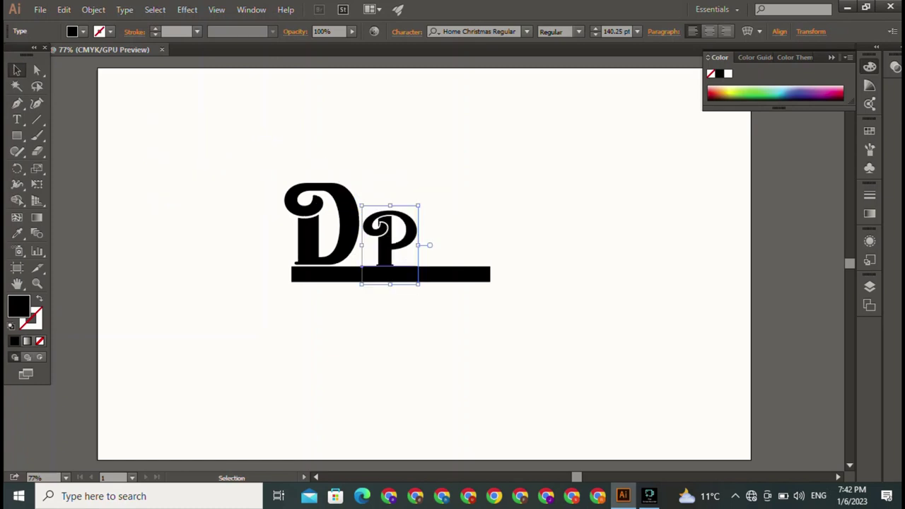
{"action": "key", "text": "ctrl+shift+a"}
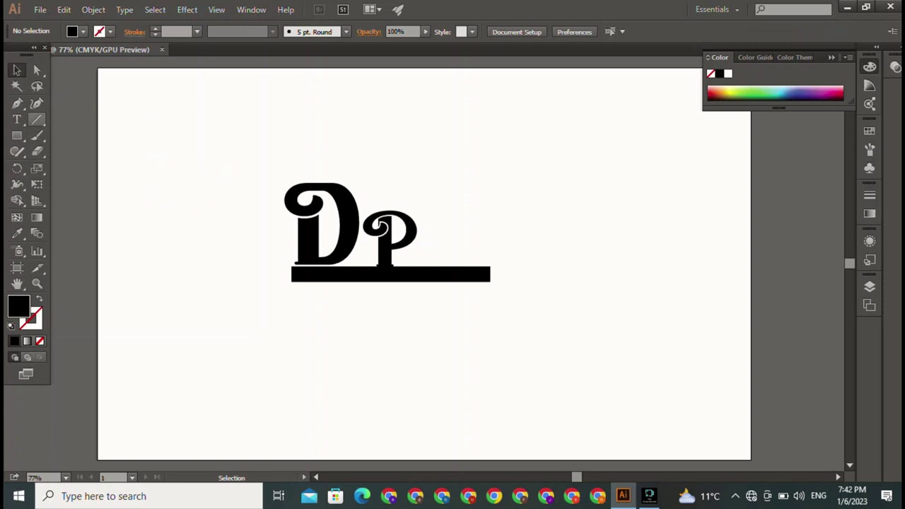
{"action": "left_click", "coordinate": [17, 119]}
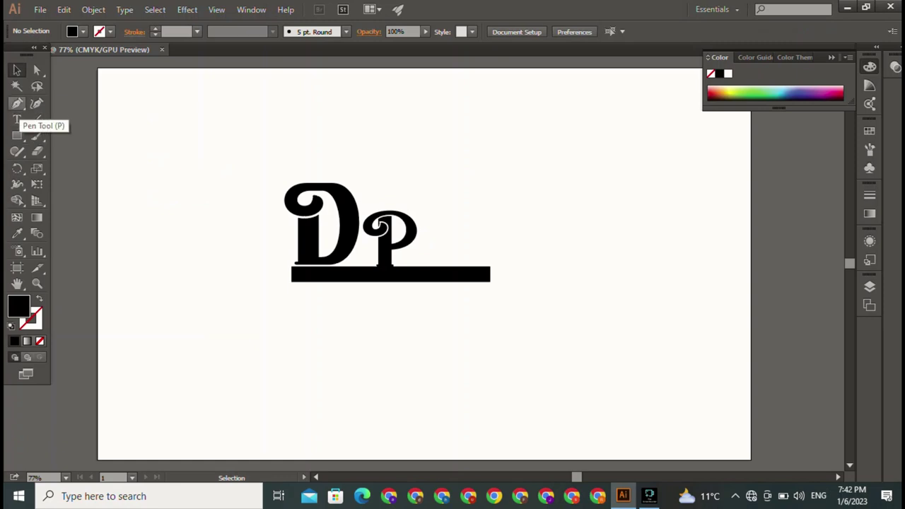
Step: Add an O, enlarge it, and place it after the P on the bar
{"action": "left_click", "coordinate": [17, 119]}
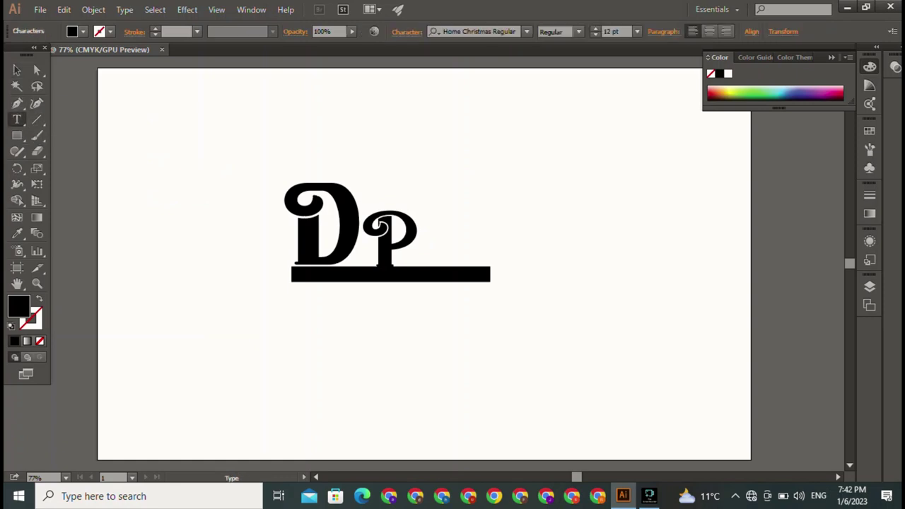
{"action": "left_click", "coordinate": [189, 113]}
{"action": "key", "text": "Escape"}
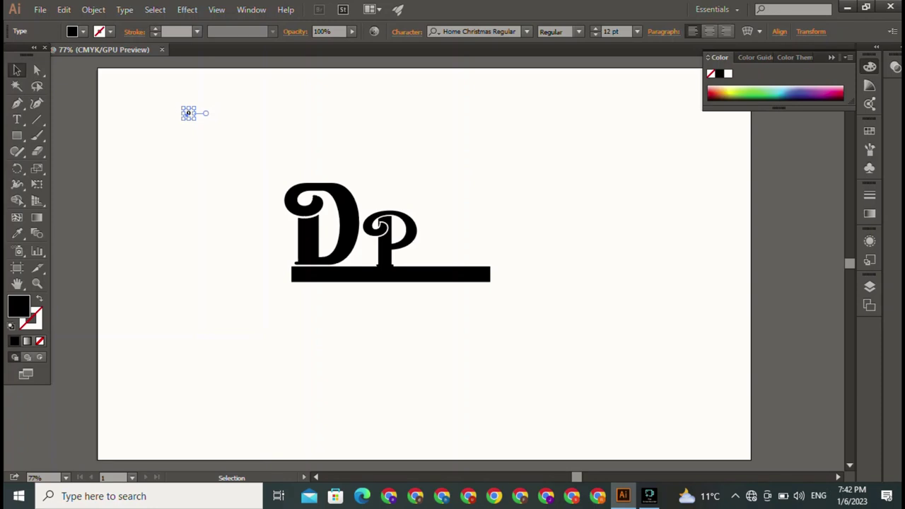
{"action": "mouse_move", "coordinate": [188, 120]}
{"action": "left_mouse_down"}
{"action": "mouse_move", "coordinate": [188, 272]}
{"action": "mouse_move", "coordinate": [189, 113]}
{"action": "left_mouse_up"}
{"action": "left_click", "coordinate": [188, 113], "text": "shift"}
{"action": "key", "text": "Escape"}
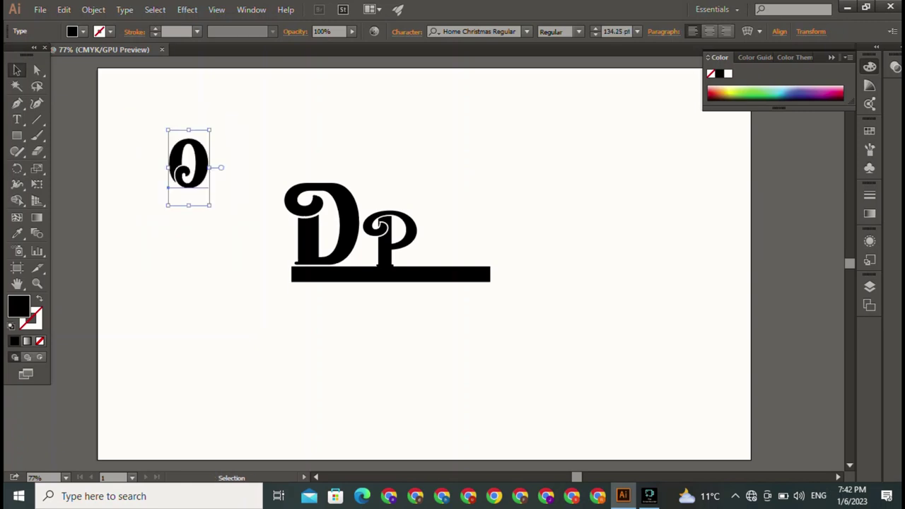
{"action": "mouse_move", "coordinate": [188, 166]}
{"action": "left_mouse_down"}
{"action": "mouse_move", "coordinate": [453, 232]}
{"action": "mouse_move", "coordinate": [421, 266]}
{"action": "left_mouse_up"}
{"action": "key", "text": "ctrl+shift+a"}
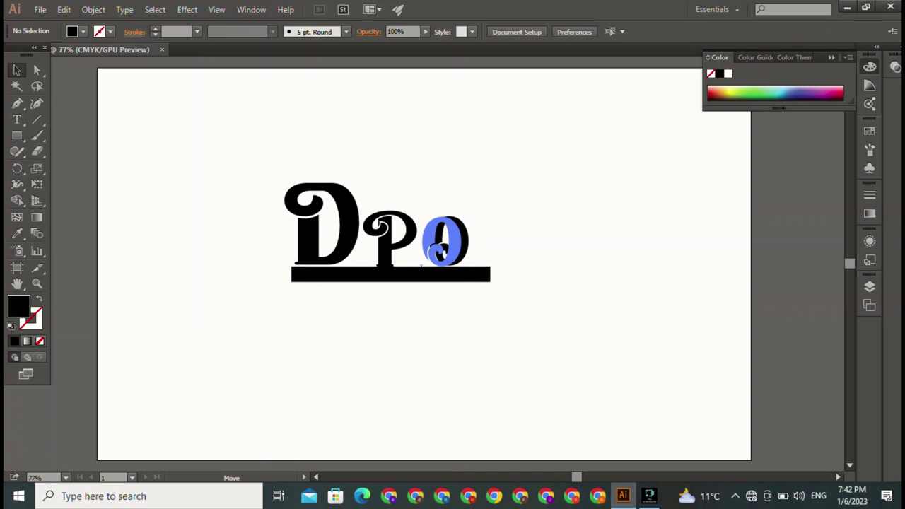
Step: Nudge the O closer to the P and lift the D to the upper right
{"action": "left_click_drag", "start_coordinate": [421, 266], "coordinate": [410, 266]}
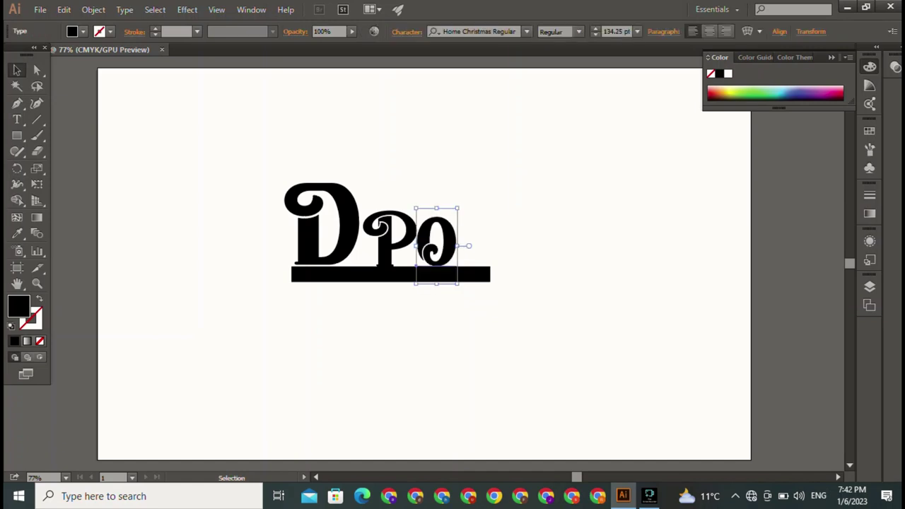
{"action": "key", "text": "ctrl+shift+a"}
{"action": "left_click_drag", "start_coordinate": [322, 226], "coordinate": [440, 219]}
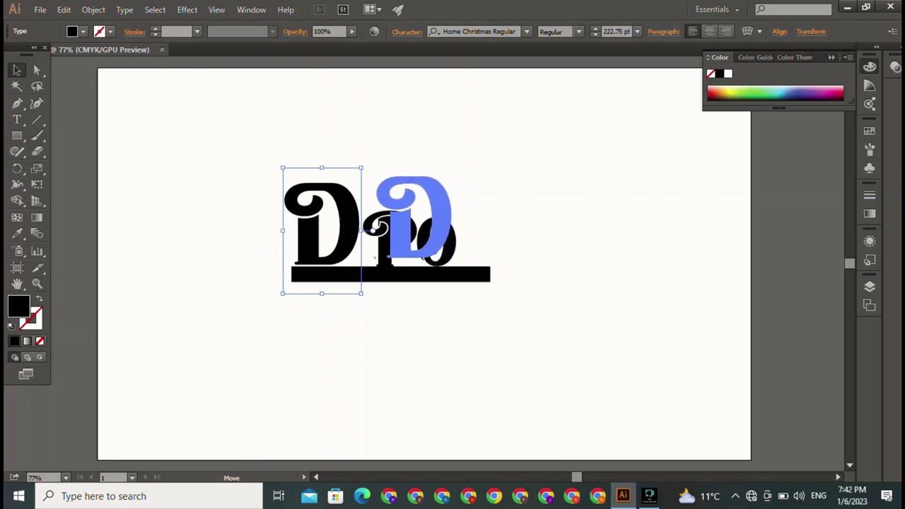
{"action": "mouse_move", "coordinate": [439, 227]}
{"action": "left_mouse_down"}
{"action": "mouse_move", "coordinate": [404, 227]}
{"action": "mouse_move", "coordinate": [477, 190]}
{"action": "left_mouse_up"}
{"action": "key", "text": "ctrl+shift+a"}
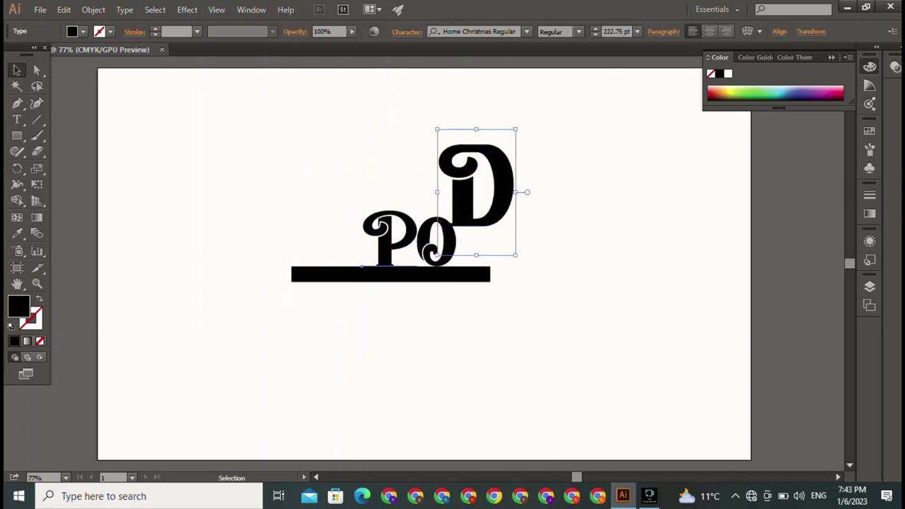
{"action": "right_click", "coordinate": [380, 239]}
{"action": "mouse_move", "coordinate": [417, 362]}
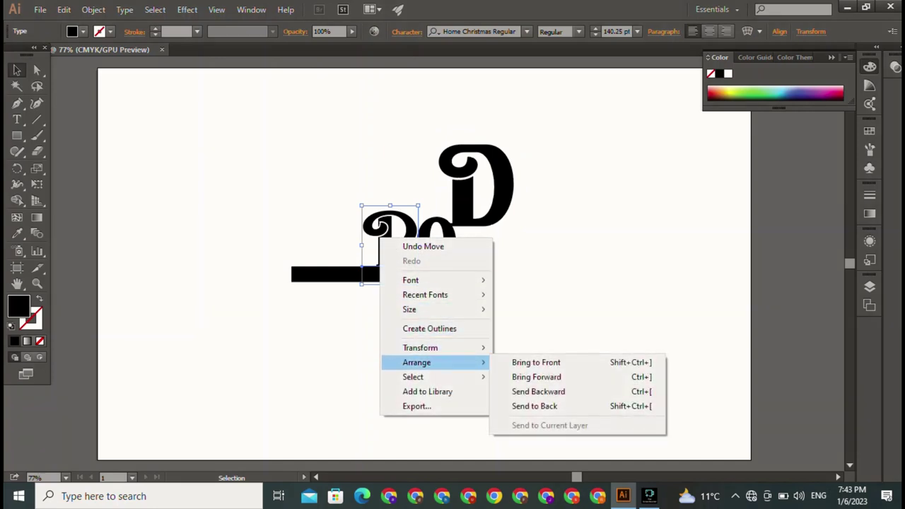
{"action": "left_click", "coordinate": [527, 397]}
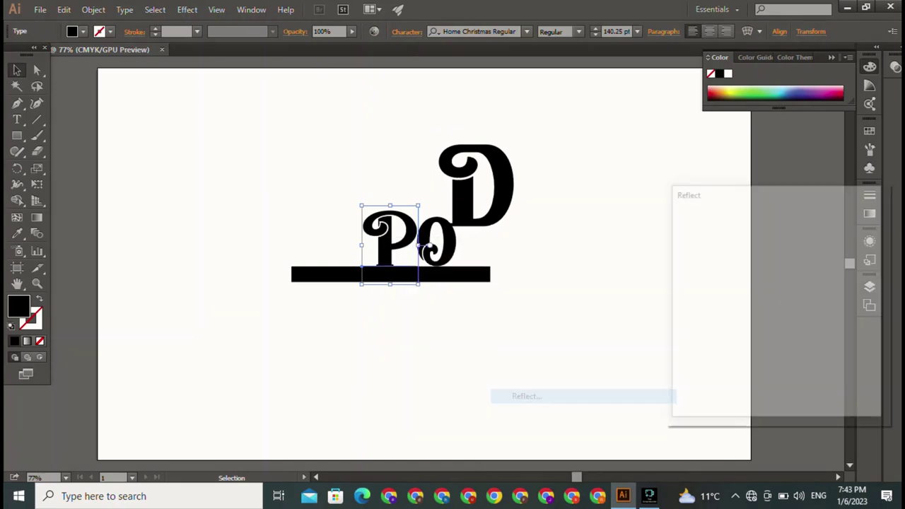
{"action": "left_click", "coordinate": [684, 364]}
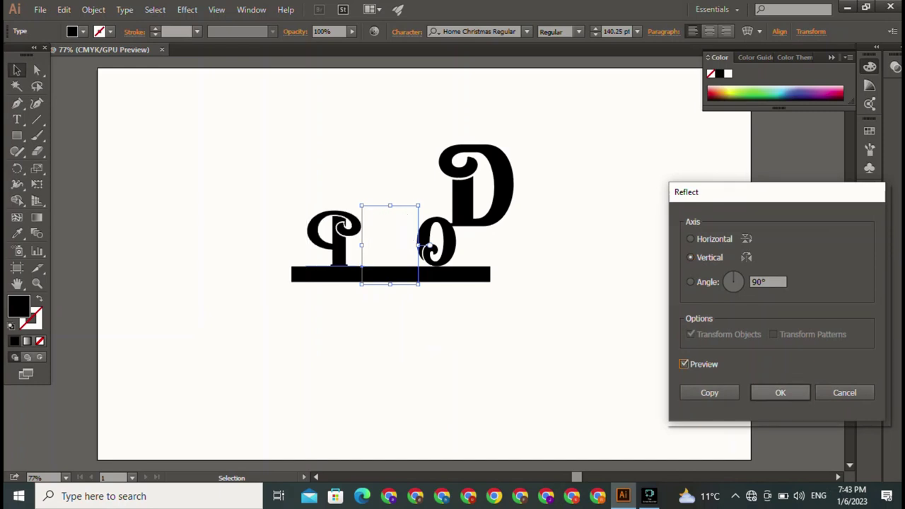
{"action": "left_click", "coordinate": [780, 393]}
{"action": "key", "text": "ctrl+shift+a"}
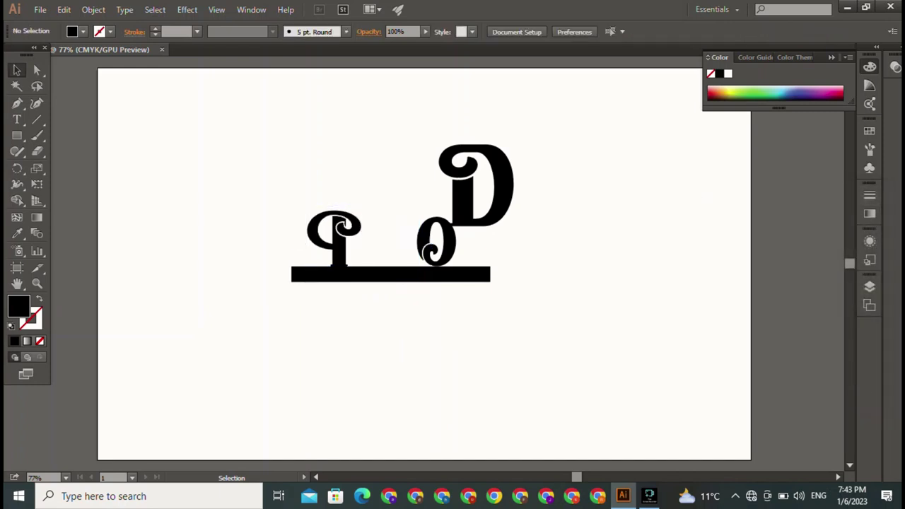
{"action": "left_click_drag", "start_coordinate": [475, 191], "coordinate": [363, 228]}
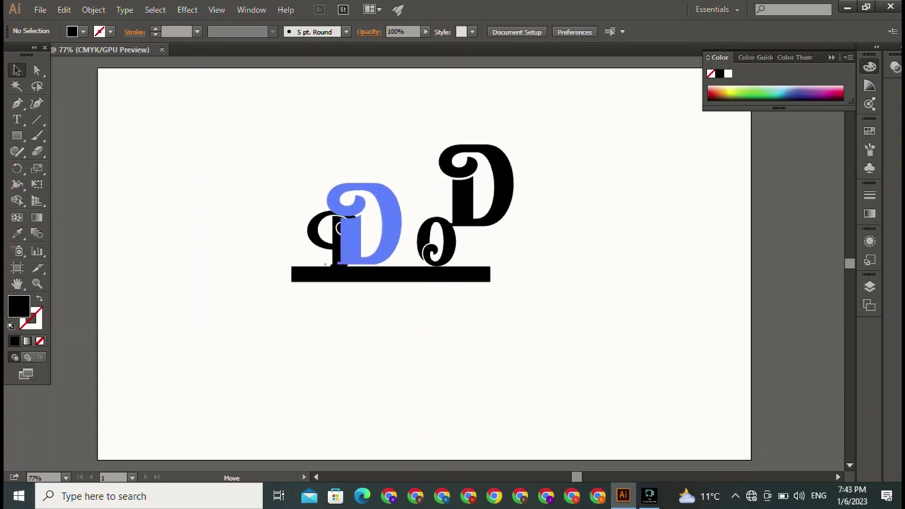
{"action": "left_click_drag", "start_coordinate": [325, 265], "coordinate": [319, 266]}
{"action": "key", "text": "ctrl+shift+a"}
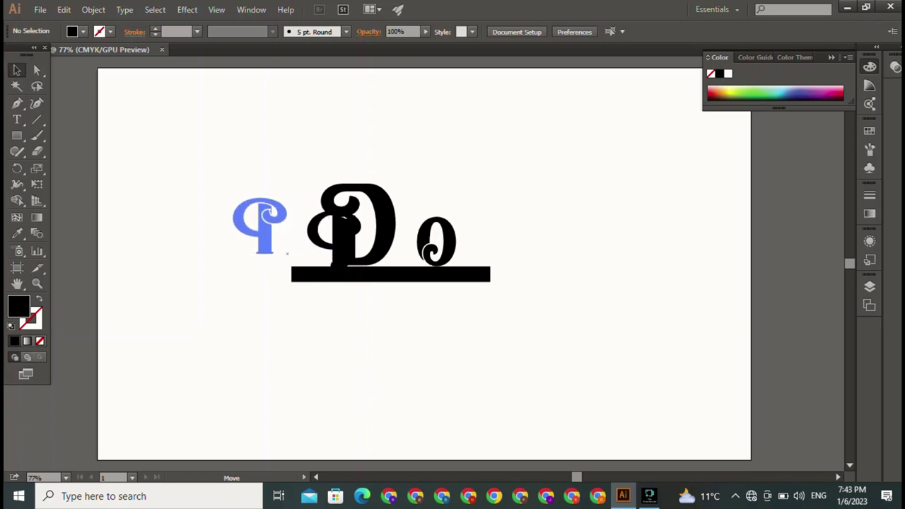
{"action": "mouse_move", "coordinate": [319, 266]}
{"action": "left_mouse_down"}
{"action": "mouse_move", "coordinate": [246, 251]}
{"action": "mouse_move", "coordinate": [384, 256]}
{"action": "mouse_move", "coordinate": [435, 241]}
{"action": "mouse_move", "coordinate": [482, 176]}
{"action": "left_mouse_up"}
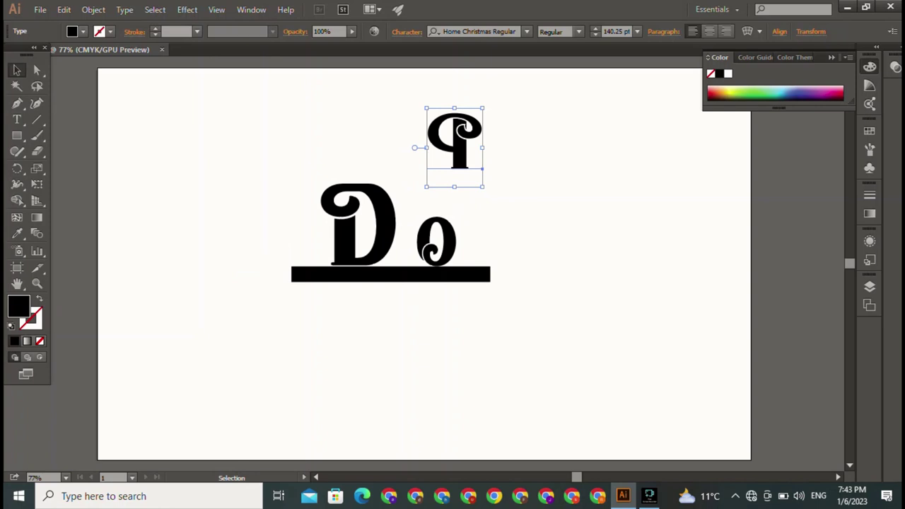
{"action": "key", "text": "ctrl+z"}
{"action": "key", "text": "ctrl+z"}
{"action": "key", "text": "ctrl+z"}
{"action": "key", "text": "ctrl+z"}
{"action": "key", "text": "ctrl+z"}
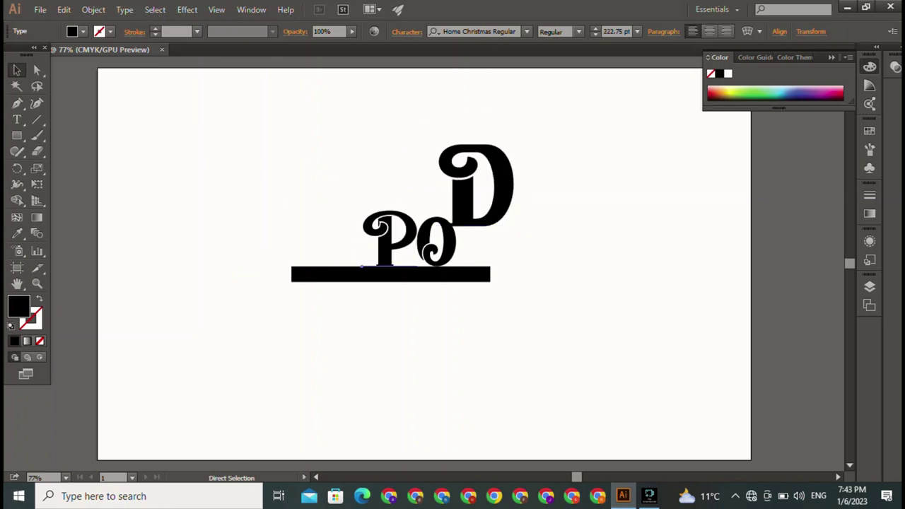
{"action": "key", "text": "ctrl+z"}
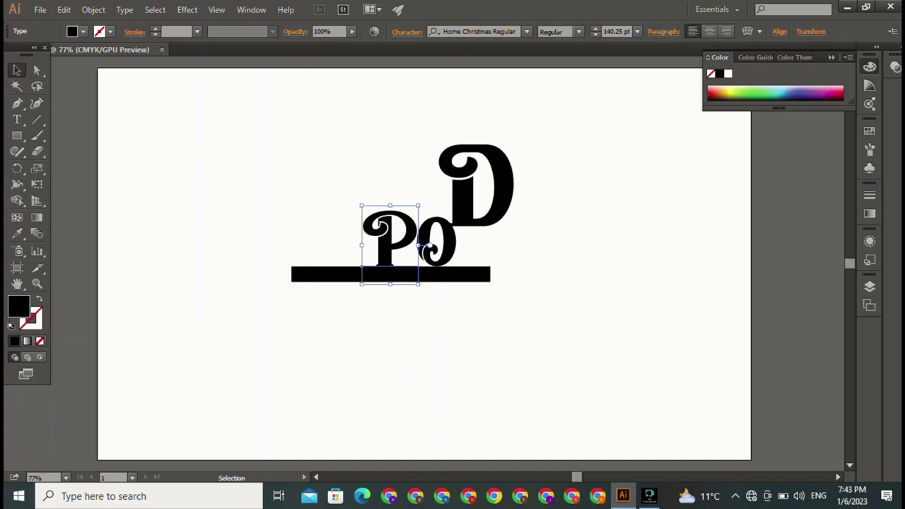
Step: Move the D back to the bar's left end and enlarge the P, shifting it slightly left
{"action": "left_click_drag", "start_coordinate": [439, 225], "coordinate": [284, 265]}
{"action": "key", "text": "ctrl+shift+a"}
{"action": "left_click", "coordinate": [420, 246]}
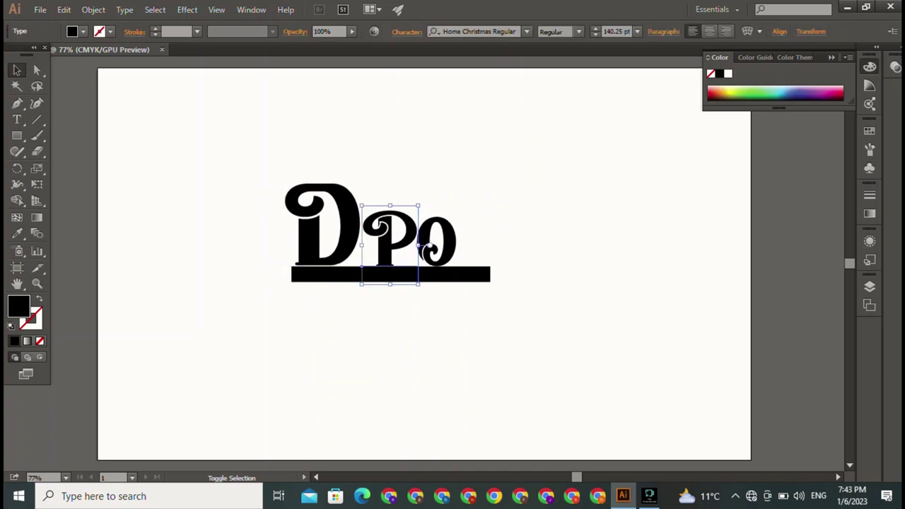
{"action": "left_click_drag", "start_coordinate": [421, 246], "coordinate": [444, 230]}
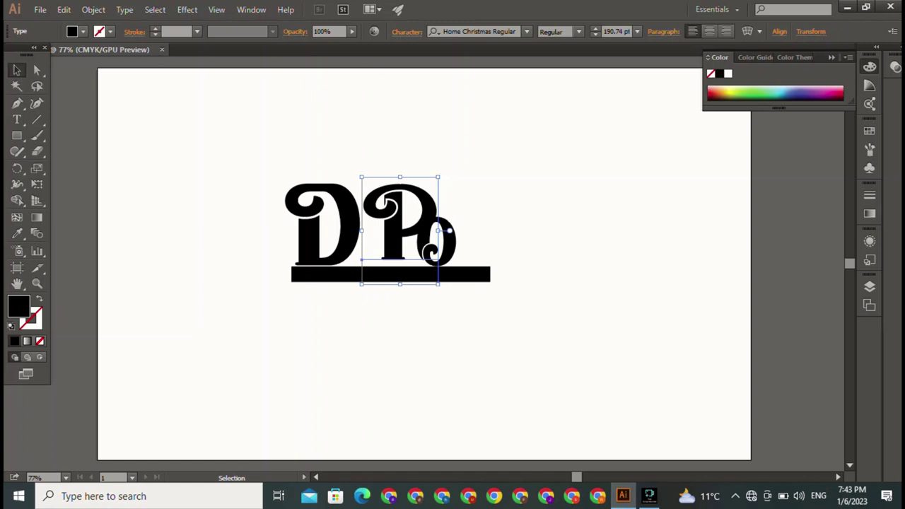
{"action": "left_click_drag", "start_coordinate": [386, 205], "coordinate": [382, 206]}
{"action": "key", "text": "ctrl+shift+a"}
Step: Enlarge the O to match the P, set it on the bar, and marquee-select the DPO logo
{"action": "left_click_drag", "start_coordinate": [439, 244], "coordinate": [463, 242]}
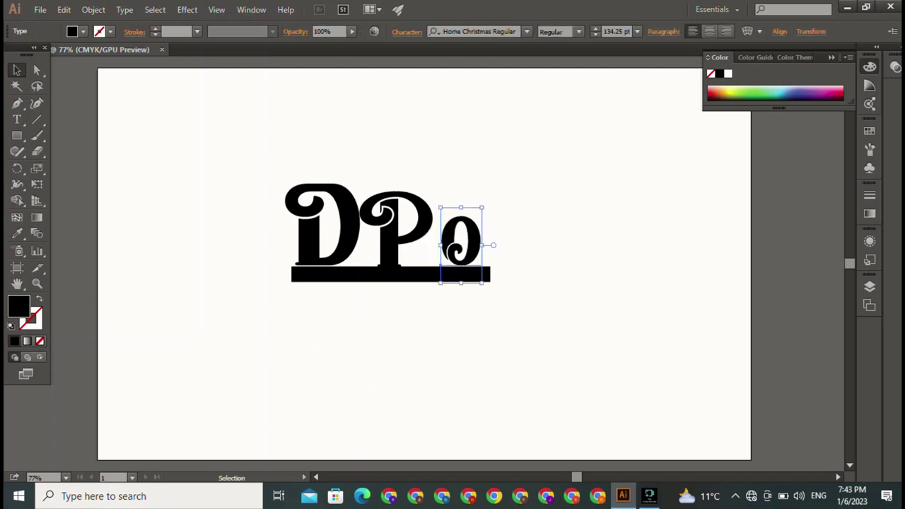
{"action": "left_click_drag", "start_coordinate": [483, 208], "coordinate": [503, 168]}
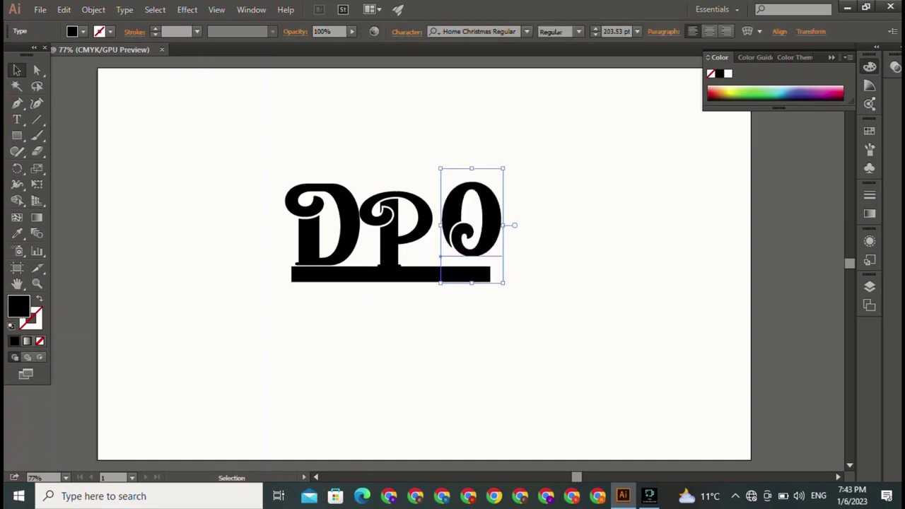
{"action": "left_click_drag", "start_coordinate": [450, 223], "coordinate": [440, 225]}
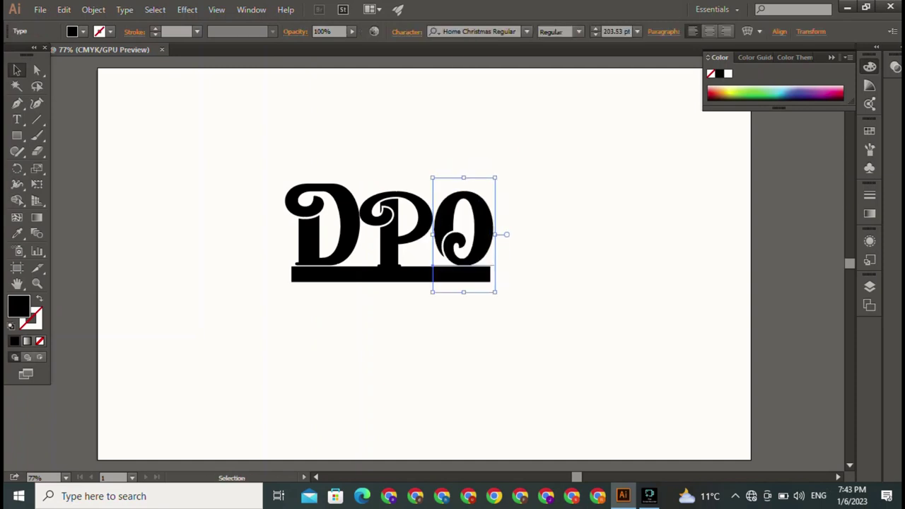
{"action": "key", "text": "ctrl+shift+a"}
{"action": "left_click_drag", "start_coordinate": [259, 153], "coordinate": [430, 186]}
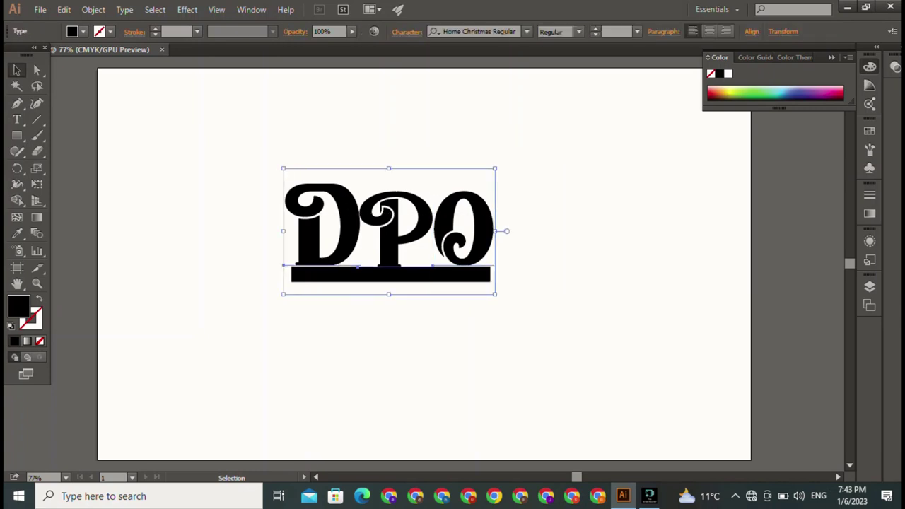
{"action": "key", "text": "ctrl+shift+a"}
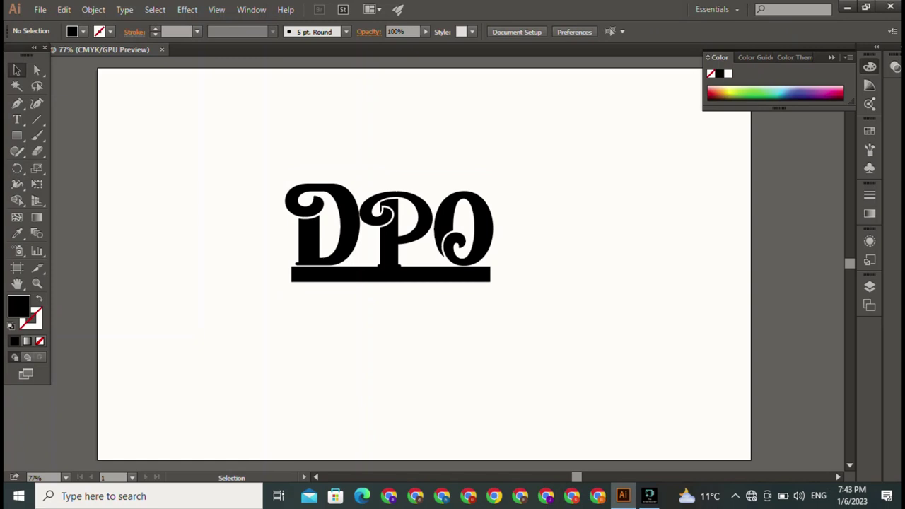